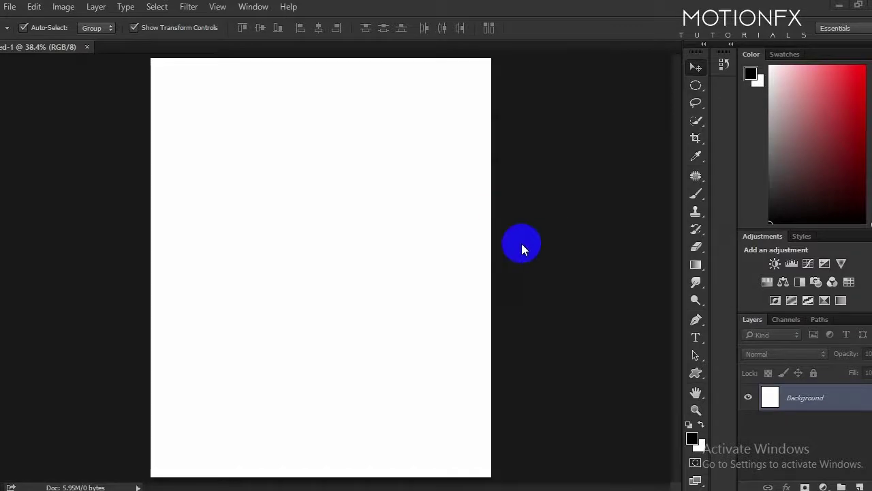
Add a new layer filled with 50% Gray
{"action": "left_click", "coordinate": [841, 487]}
{"action": "left_click", "coordinate": [34, 6]}
{"action": "left_click", "coordinate": [54, 181]}
{"action": "left_click", "coordinate": [736, 115]}
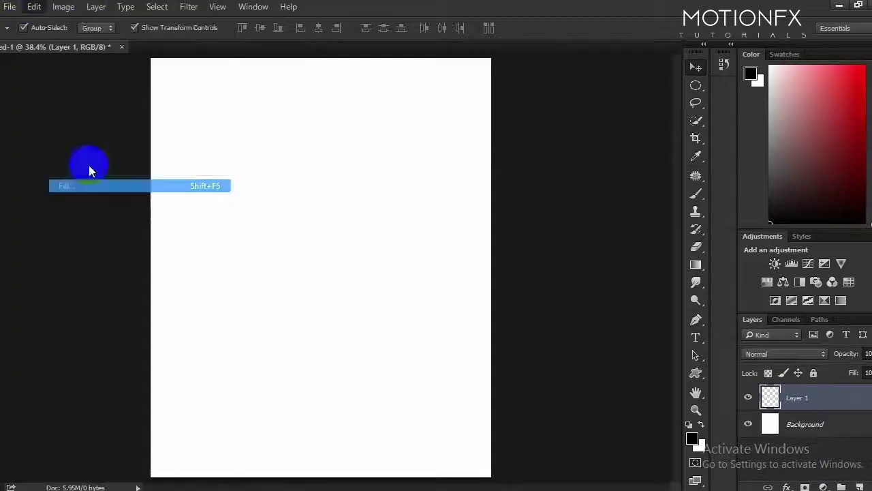
{"action": "left_click", "coordinate": [824, 105]}
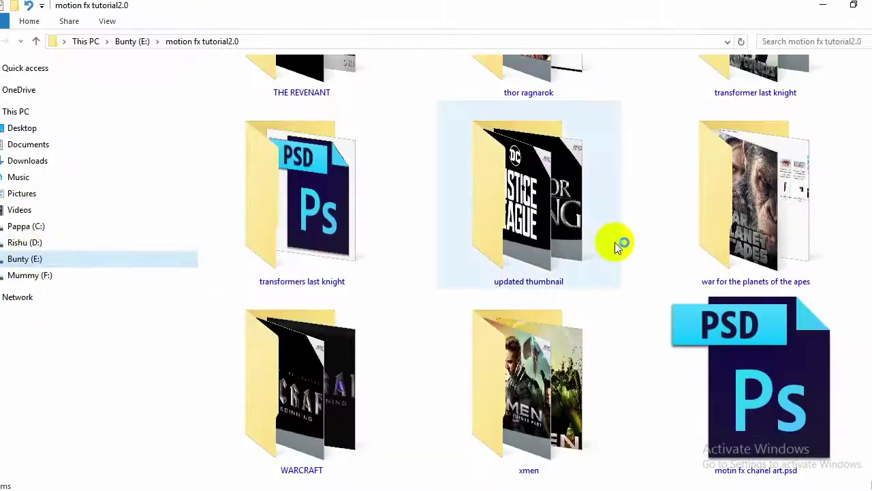
Drag the sunset image from the png s folder into the poster
{"action": "key", "text": "BackSpace"}
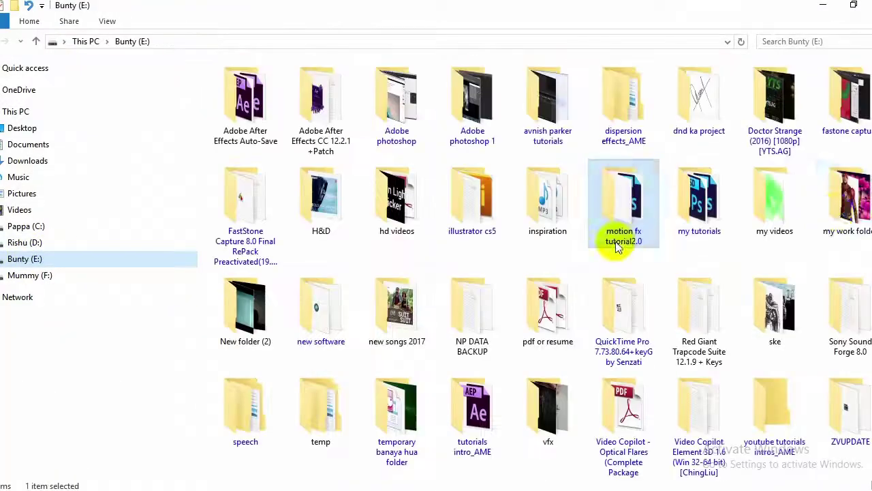
{"action": "double_click", "coordinate": [845, 201]}
{"action": "double_click", "coordinate": [851, 102]}
{"action": "scroll", "coordinate": [814, 286], "scroll_direction": "down", "scroll_amount": 5}
{"action": "scroll", "coordinate": [818, 308], "scroll_direction": "down", "scroll_amount": 5}
{"action": "scroll", "coordinate": [817, 308], "scroll_direction": "down", "scroll_amount": 5}
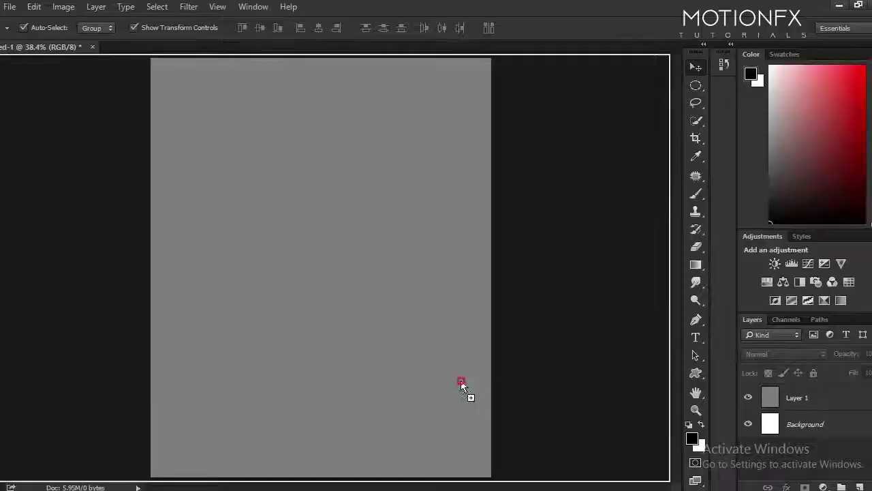
{"action": "left_click_drag", "start_coordinate": [550, 350], "coordinate": [392, 224]}
Stretch the sunset image to fill the whole canvas height
{"action": "left_click_drag", "start_coordinate": [326, 152], "coordinate": [321, 55]}
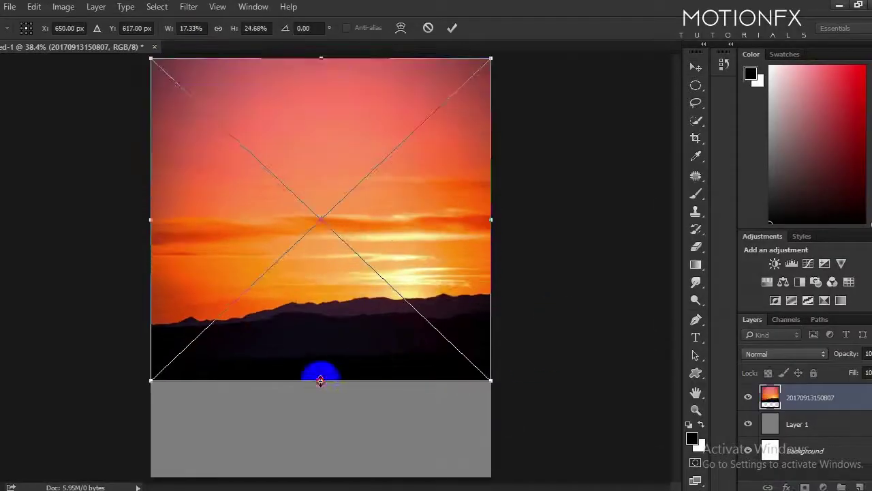
{"action": "left_click_drag", "start_coordinate": [319, 380], "coordinate": [319, 487]}
{"action": "left_click_drag", "start_coordinate": [336, 209], "coordinate": [332, 49]}
{"action": "key", "text": "Return"}
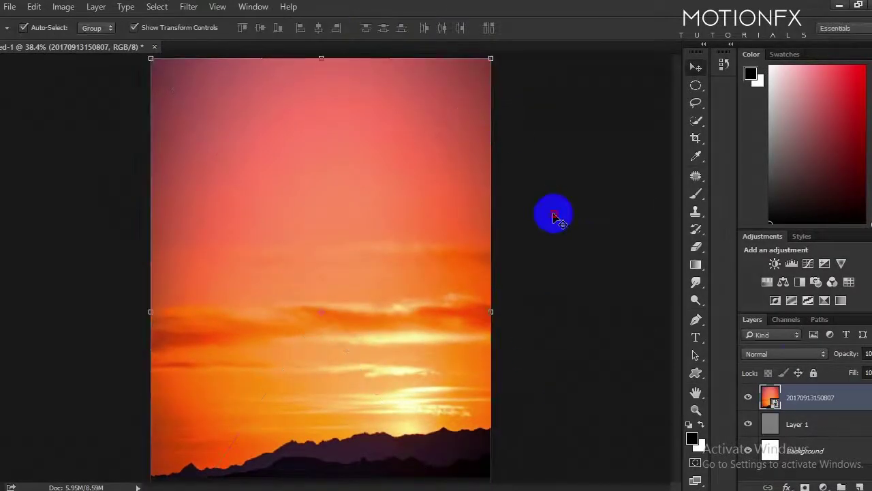
Apply a vertical Motion Blur (-90°, 152 px) to the sunset
{"action": "left_click", "coordinate": [189, 6]}
{"action": "left_click", "coordinate": [389, 218]}
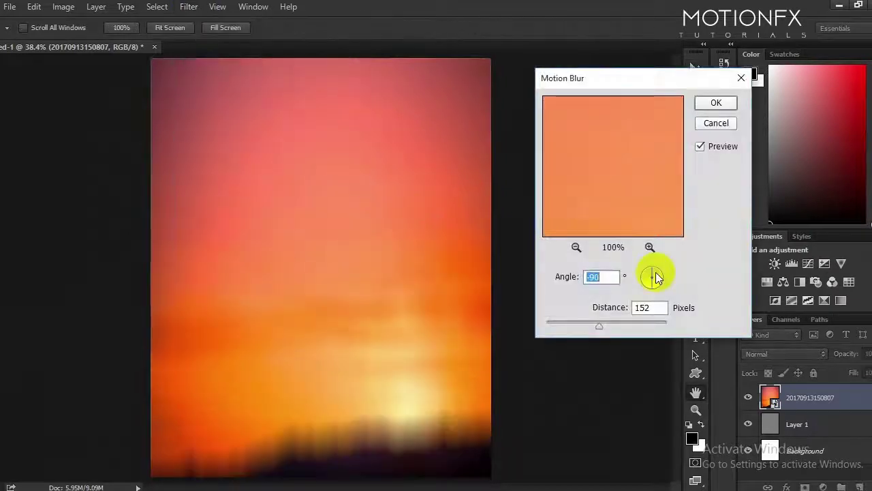
{"action": "key", "text": "Return"}
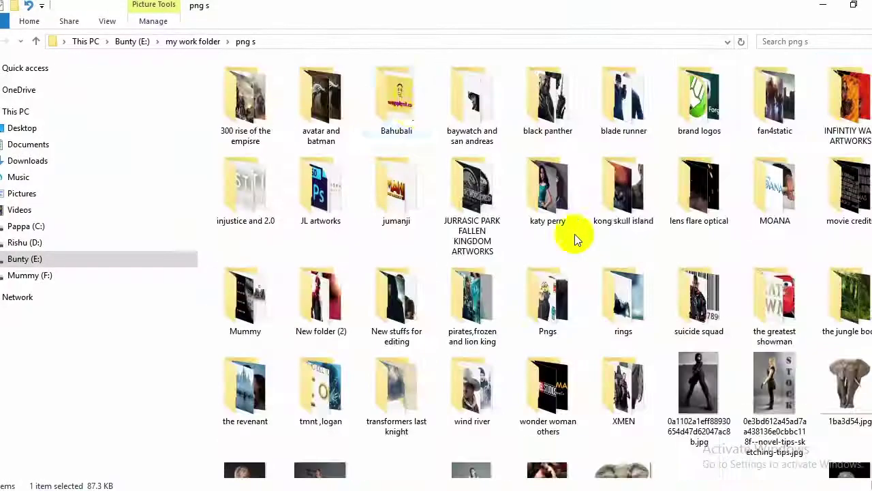
Bring the LOGAN title image from the tmnt ,logan folder into the poster
{"action": "double_click", "coordinate": [312, 388]}
{"action": "left_click_drag", "start_coordinate": [397, 112], "coordinate": [436, 303]}
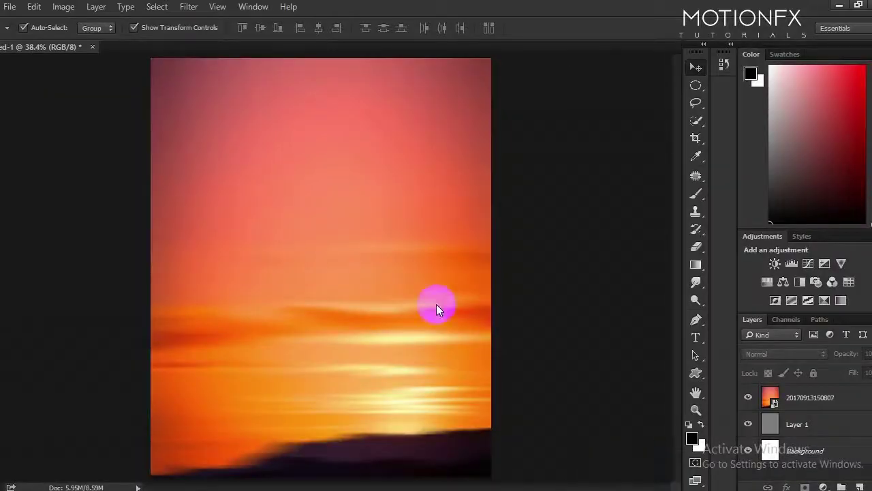
{"action": "left_click", "coordinate": [695, 67]}
Discard the title and place the Logan figure, enlarged and shifted toward the top-left
{"action": "left_click", "coordinate": [508, 199]}
{"action": "left_click_drag", "start_coordinate": [468, 98], "coordinate": [321, 266]}
{"action": "left_click_drag", "start_coordinate": [168, 28], "coordinate": [204, 28]}
{"action": "mouse_move", "coordinate": [379, 278]}
{"action": "left_mouse_down"}
{"action": "mouse_move", "coordinate": [314, 128]}
{"action": "mouse_move", "coordinate": [214, 76]}
{"action": "left_mouse_up"}
{"action": "left_click_drag", "start_coordinate": [169, 28], "coordinate": [148, 28]}
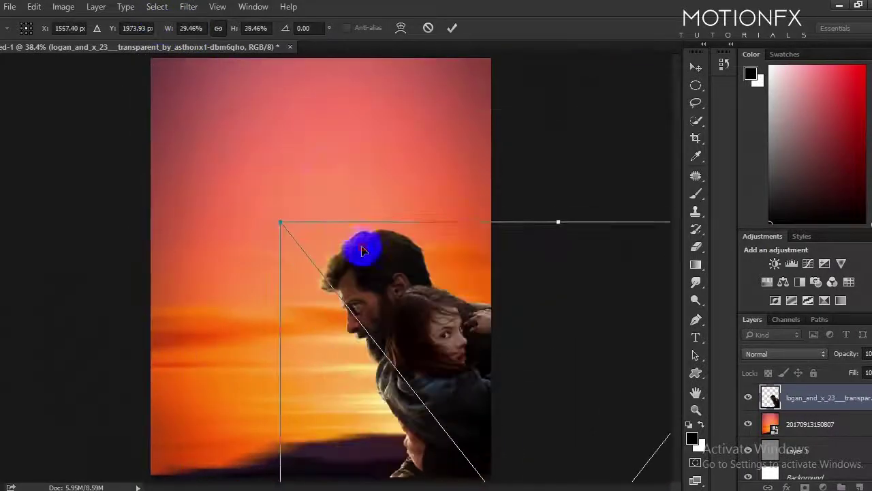
{"action": "left_click_drag", "start_coordinate": [363, 243], "coordinate": [248, 94]}
{"action": "key", "text": "Return"}
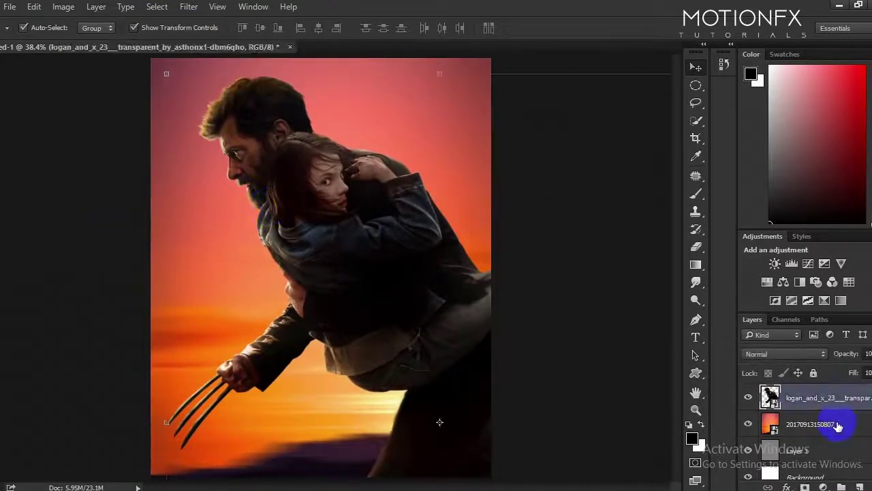
Add a Color Lookup adjustment with the EdgyAmber LUT above the sunset
{"action": "left_click", "coordinate": [838, 426]}
{"action": "left_click", "coordinate": [860, 486]}
{"action": "key", "text": "Return"}
{"action": "left_click", "coordinate": [824, 486]}
{"action": "left_click", "coordinate": [847, 389]}
{"action": "left_click", "coordinate": [120, 204]}
{"action": "left_click", "coordinate": [102, 134]}
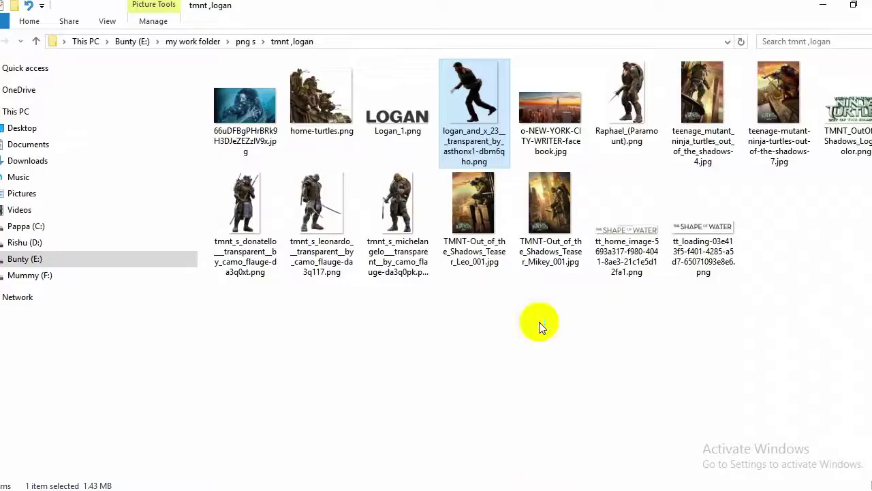
Place a lens flare in Screen mode behind Logan's head, below the colour lookup
{"action": "key", "text": "BackSpace"}
{"action": "double_click", "coordinate": [705, 184]}
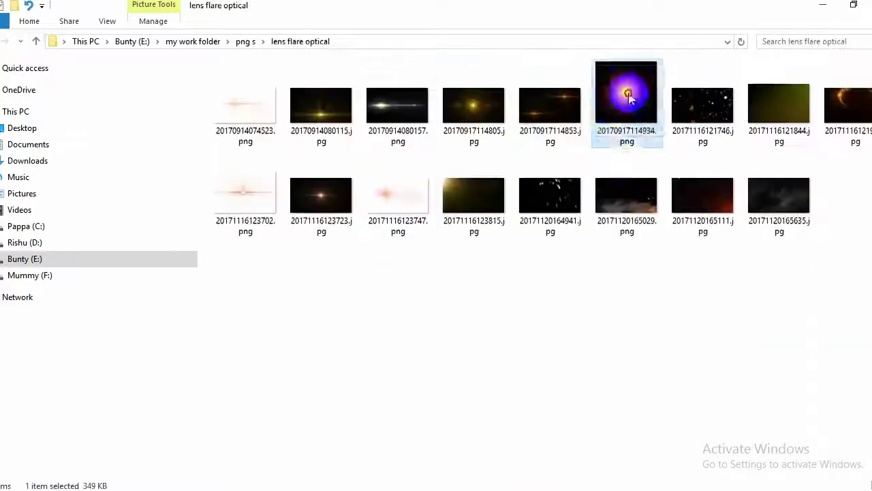
{"action": "key", "text": "Return"}
{"action": "left_click_drag", "start_coordinate": [375, 247], "coordinate": [230, 164]}
{"action": "left_click", "coordinate": [784, 354]}
{"action": "left_click", "coordinate": [764, 160]}
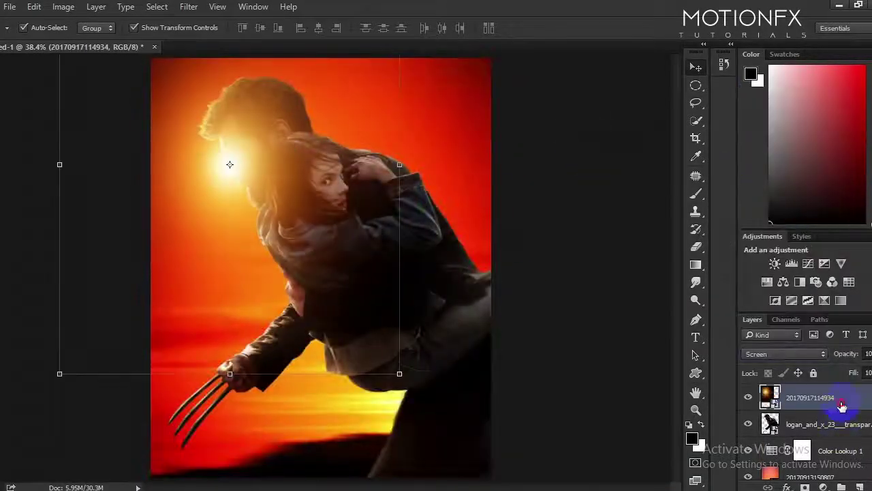
{"action": "left_click_drag", "start_coordinate": [788, 398], "coordinate": [789, 415]}
{"action": "left_click_drag", "start_coordinate": [788, 449], "coordinate": [788, 409]}
Select the Logan figure layer to add a Gradient Map above it
{"action": "left_click", "coordinate": [784, 353]}
{"action": "left_click", "coordinate": [777, 205]}
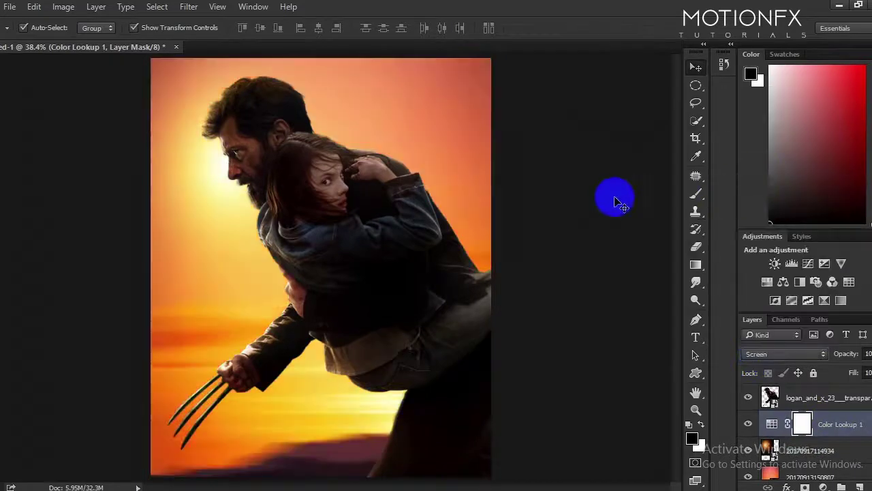
{"action": "left_click", "coordinate": [777, 397]}
{"action": "left_click", "coordinate": [823, 487]}
Add a Gradient Map with the violet-to-orange preset in Screen mode
{"action": "left_click", "coordinate": [837, 470]}
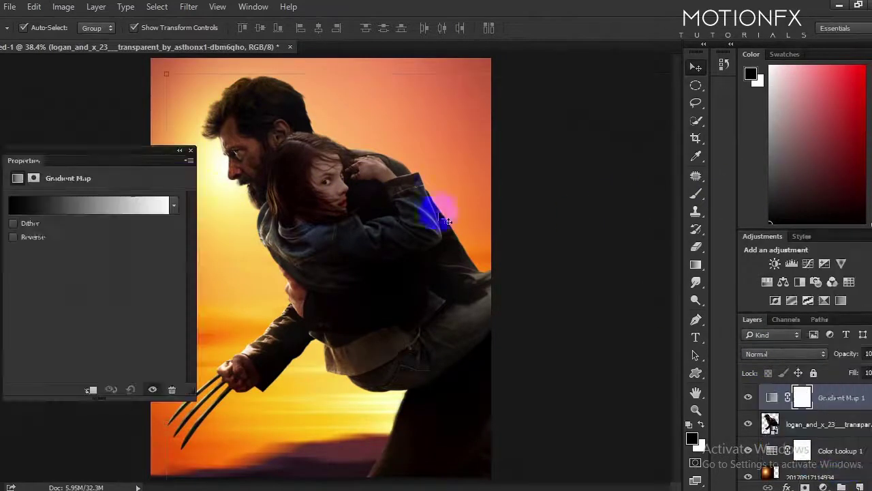
{"action": "left_click", "coordinate": [89, 199]}
{"action": "left_click", "coordinate": [639, 183]}
{"action": "left_click", "coordinate": [826, 173]}
{"action": "key", "text": "shift+alt+s"}
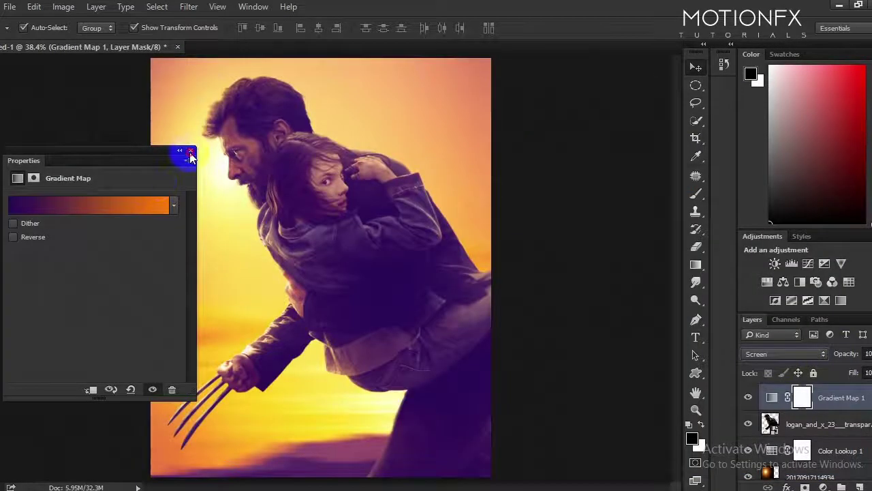
Change the gradient's left stop to dark red
{"action": "left_click", "coordinate": [43, 204]}
{"action": "left_click", "coordinate": [639, 438]}
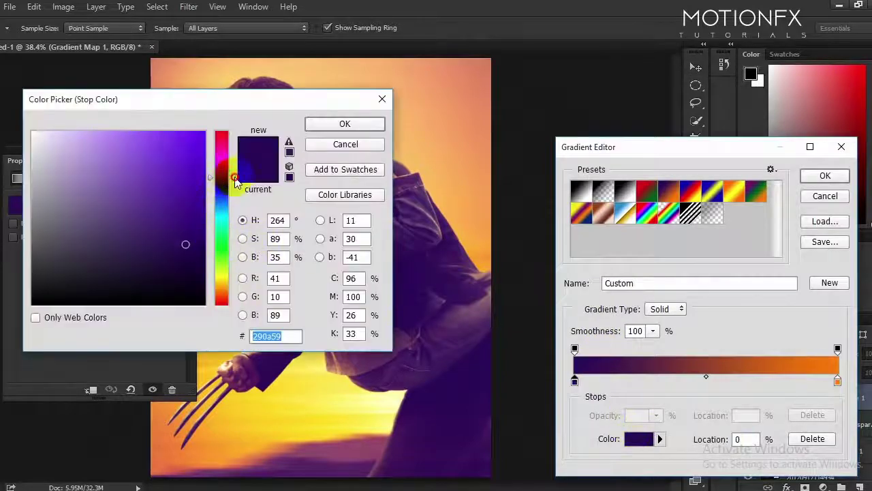
{"action": "left_click_drag", "start_coordinate": [235, 181], "coordinate": [225, 131]}
{"action": "left_click", "coordinate": [193, 202]}
{"action": "left_click", "coordinate": [222, 278]}
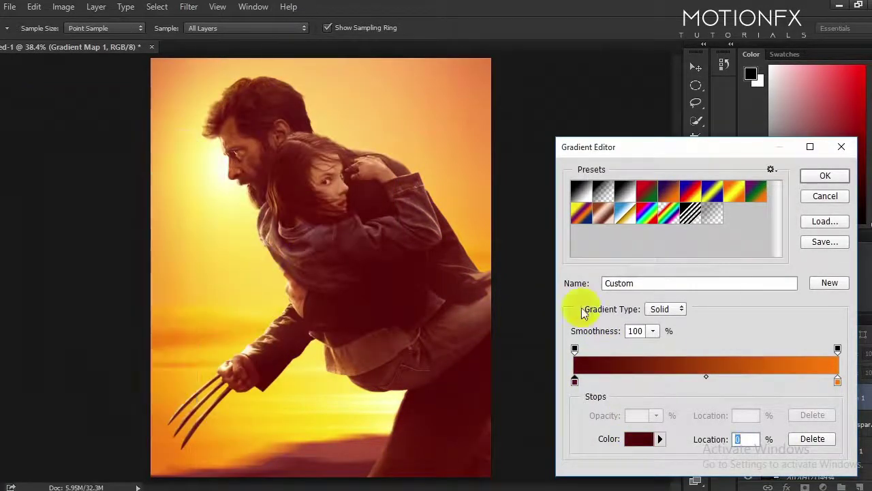
{"action": "left_click", "coordinate": [825, 177]}
Set the Gradient Map to Screen at 92% opacity and move the sun glow up-left
{"action": "left_click", "coordinate": [784, 354]}
{"action": "left_click", "coordinate": [769, 119]}
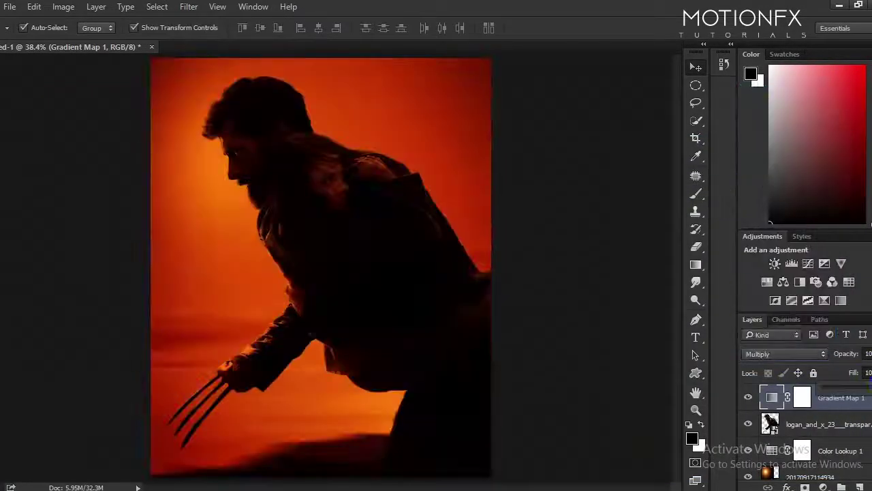
{"action": "left_click_drag", "start_coordinate": [848, 354], "coordinate": [838, 368]}
{"action": "left_click", "coordinate": [783, 354]}
{"action": "left_click", "coordinate": [768, 168]}
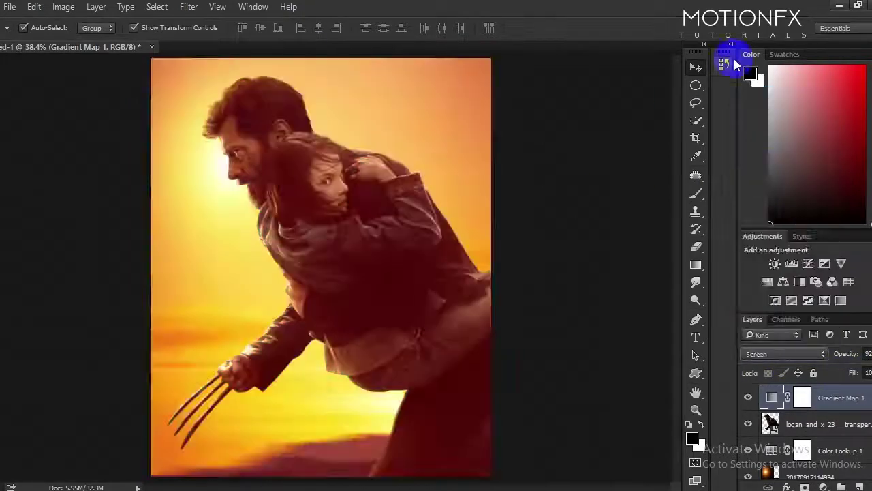
{"action": "left_click_drag", "start_coordinate": [191, 168], "coordinate": [181, 136]}
{"action": "left_click", "coordinate": [639, 137]}
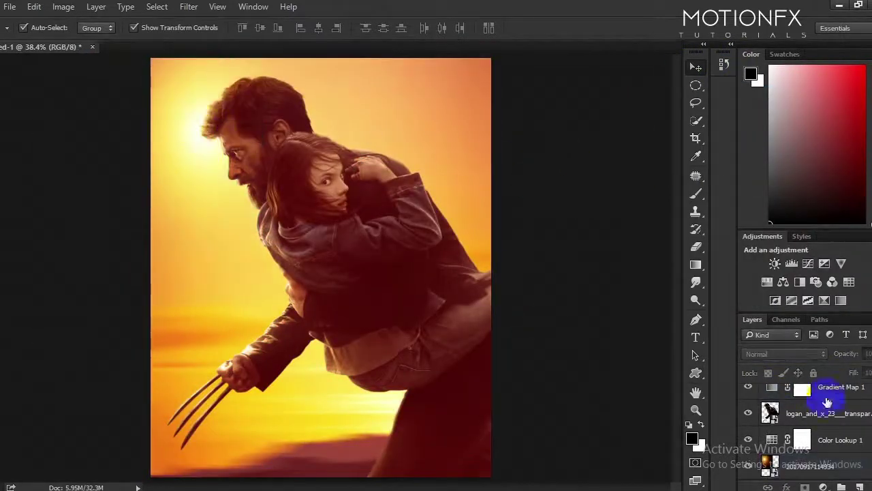
Add a black-filled layer with a gradient fade that darkens only the bottom
{"action": "left_click", "coordinate": [824, 486]}
{"action": "left_click", "coordinate": [860, 486]}
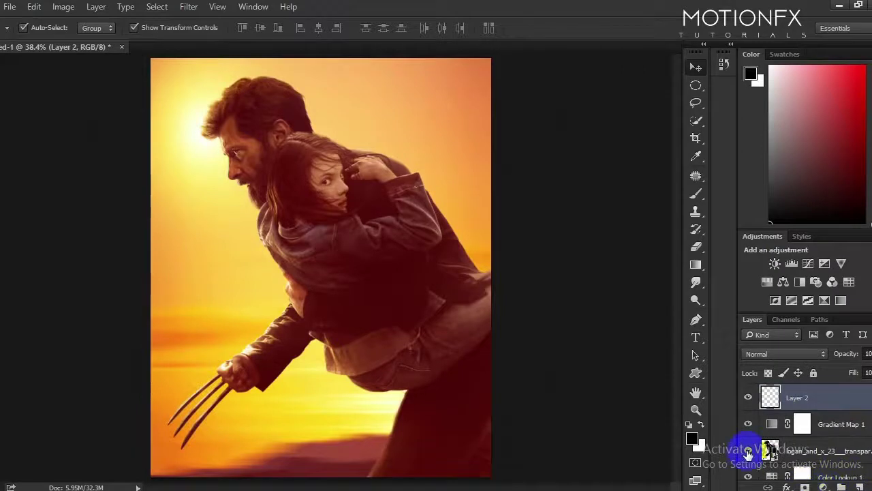
{"action": "key", "text": "alt+BackSpace"}
{"action": "left_click", "coordinate": [695, 264]}
{"action": "left_click_drag", "start_coordinate": [335, 466], "coordinate": [331, 217]}
{"action": "left_click_drag", "start_coordinate": [331, 127], "coordinate": [318, 463]}
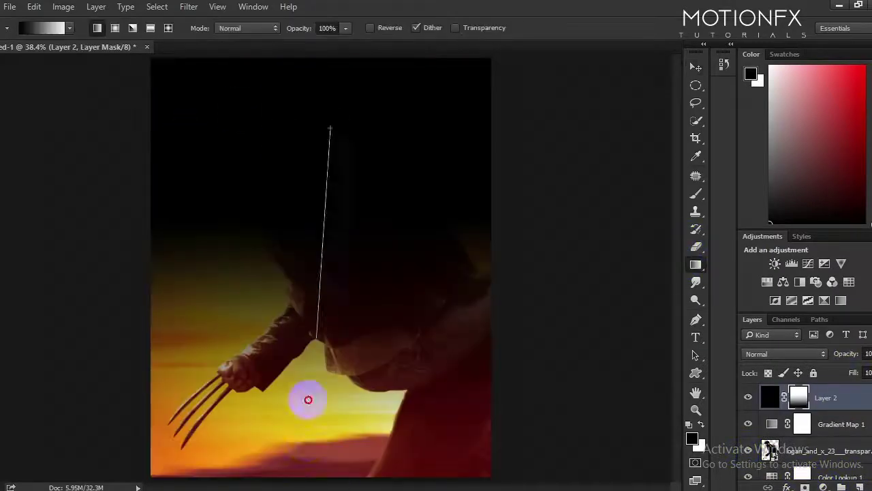
{"action": "left_click", "coordinate": [695, 66]}
Add a Curves adjustment pulled down to darken the image
{"action": "left_click", "coordinate": [807, 263]}
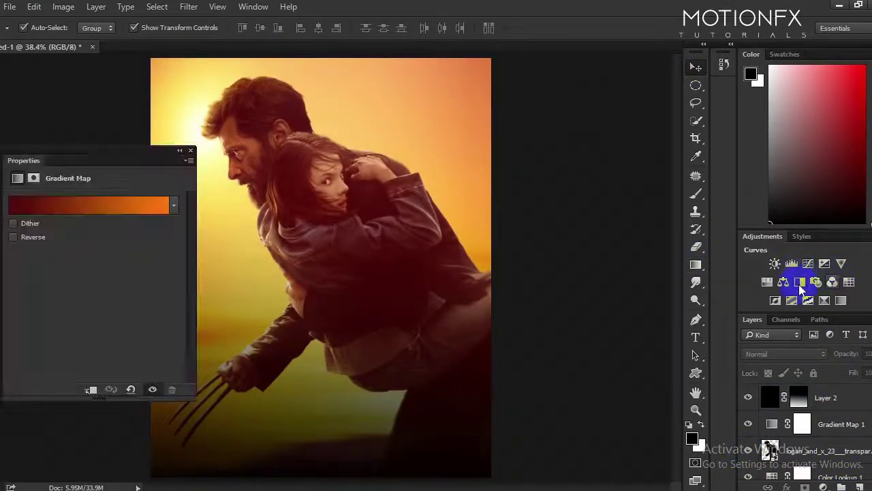
{"action": "left_click_drag", "start_coordinate": [111, 300], "coordinate": [112, 319]}
{"action": "left_click", "coordinate": [189, 156]}
{"action": "left_click", "coordinate": [811, 414]}
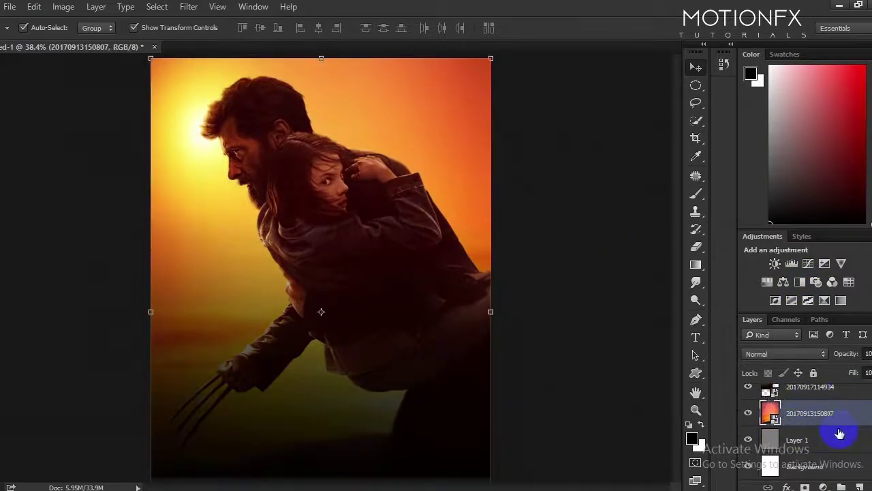
Add a second Color Lookup above the sunset with a chosen LUT look
{"action": "left_click", "coordinate": [824, 485]}
{"action": "left_click", "coordinate": [832, 382]}
{"action": "left_click", "coordinate": [137, 198]}
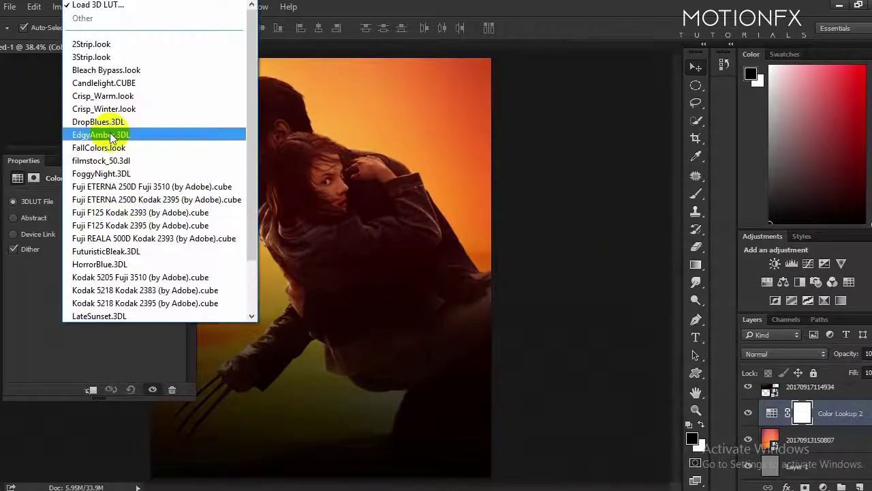
{"action": "left_click", "coordinate": [211, 159]}
{"action": "left_click", "coordinate": [187, 150]}
Try Soft Light, then Lighten blend modes on the lookup layer
{"action": "left_click", "coordinate": [796, 354]}
{"action": "left_click", "coordinate": [746, 248]}
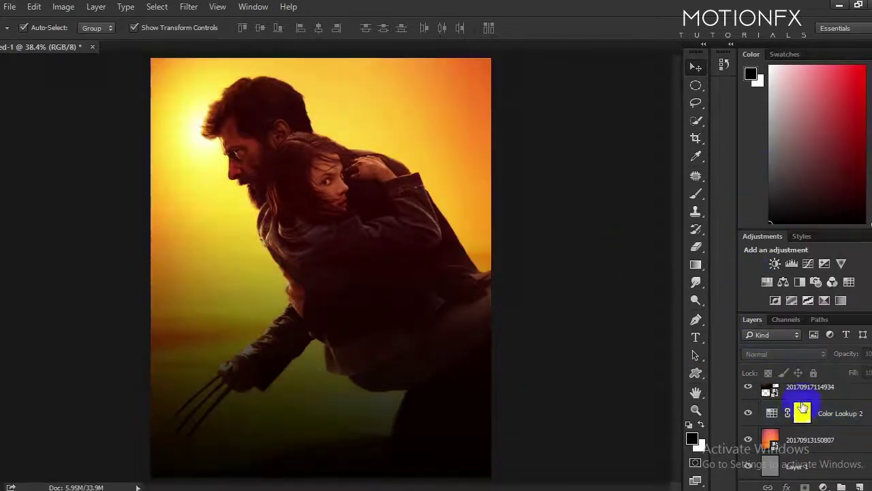
{"action": "left_click", "coordinate": [789, 356]}
{"action": "left_click", "coordinate": [780, 220]}
{"action": "left_click", "coordinate": [783, 353]}
{"action": "left_click", "coordinate": [750, 167]}
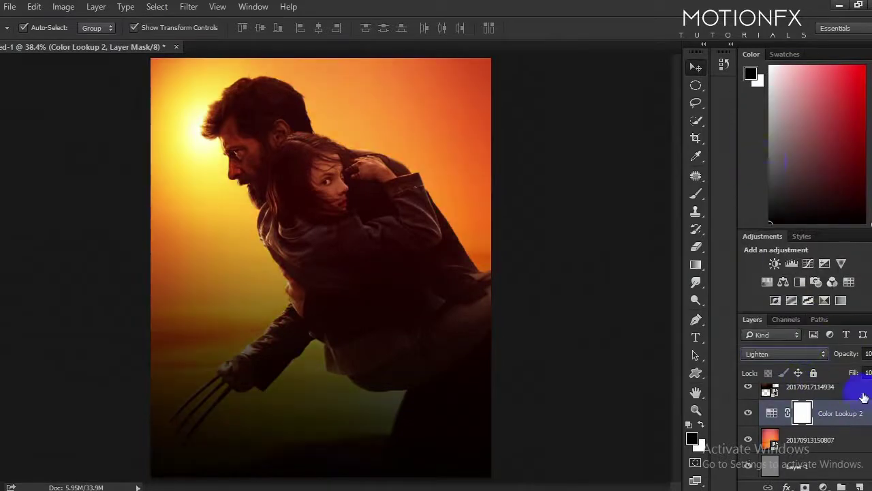
Try Lighter Color and other blend modes on Color Lookup 2
{"action": "left_click", "coordinate": [847, 408]}
{"action": "left_click", "coordinate": [783, 354]}
{"action": "left_click", "coordinate": [773, 321]}
{"action": "left_click", "coordinate": [784, 353]}
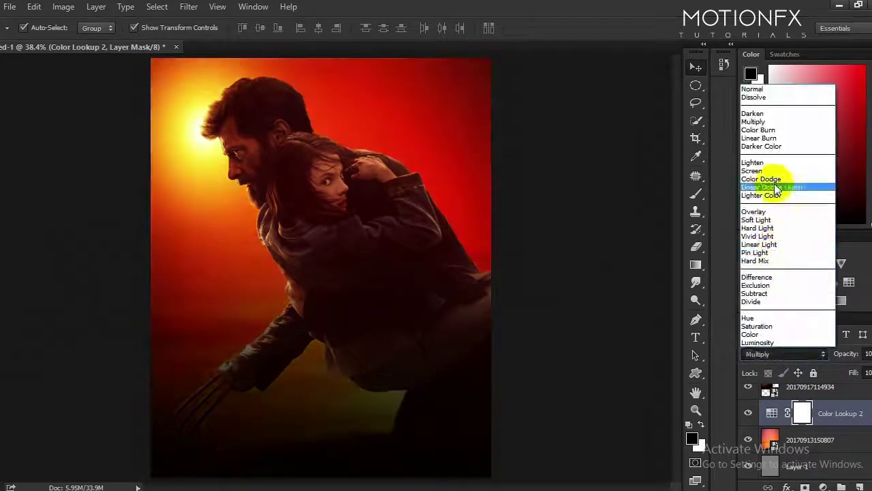
{"action": "left_click", "coordinate": [777, 193]}
{"action": "left_click", "coordinate": [783, 354]}
{"action": "left_click", "coordinate": [770, 172]}
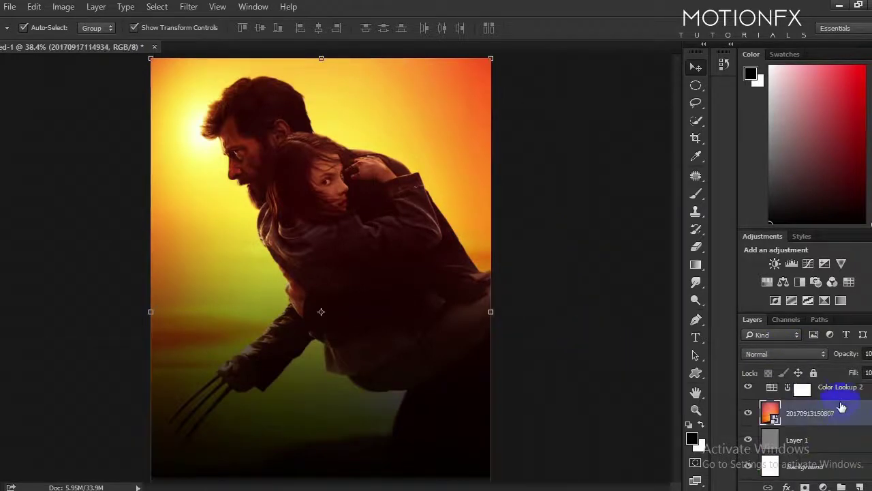
{"action": "left_click", "coordinate": [777, 355]}
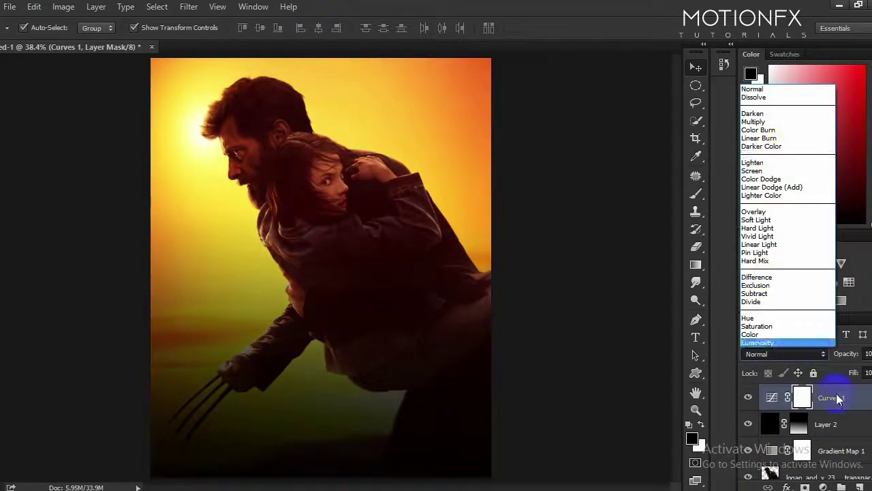
Set Curves 1 to Screen at about 44% opacity; open and close the Filter Gallery unapplied
{"action": "left_click", "coordinate": [770, 164]}
{"action": "left_click_drag", "start_coordinate": [868, 371], "coordinate": [856, 371]}
{"action": "left_click", "coordinate": [188, 6]}
{"action": "left_click", "coordinate": [198, 58]}
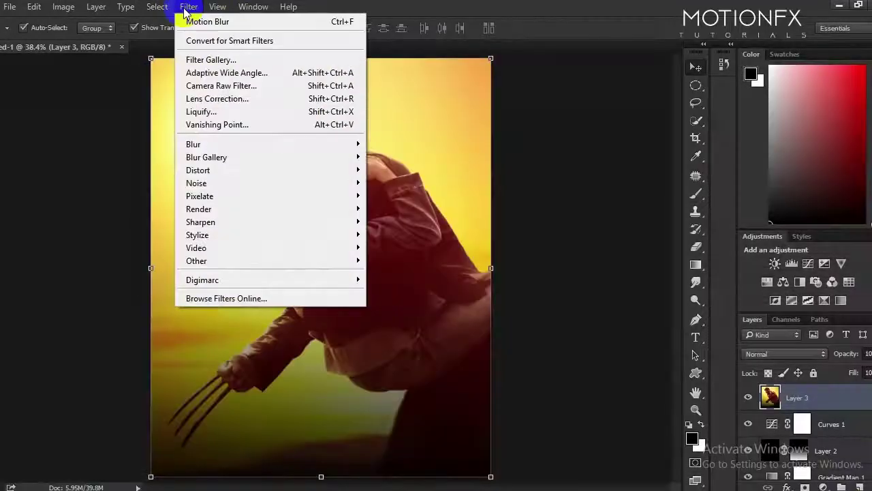
{"action": "left_click", "coordinate": [596, 141]}
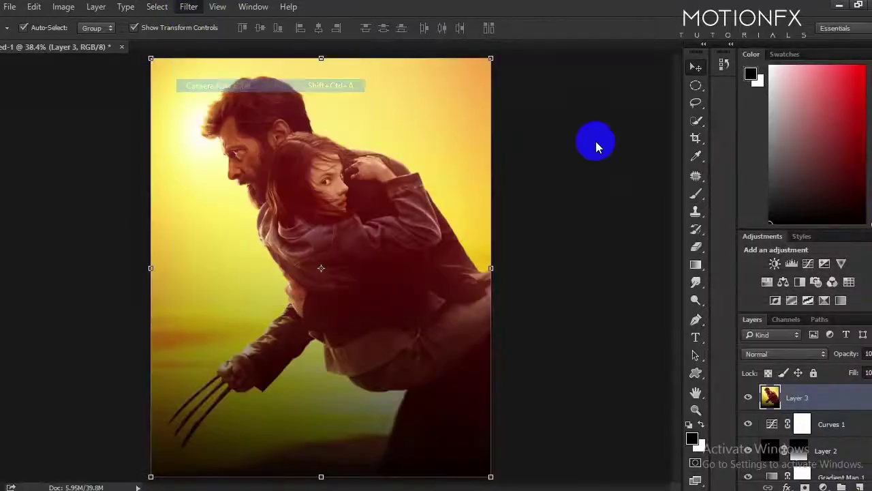
In Camera Raw on Layer 3, set Temperature +18, Tint +64 and Contrast +25
{"action": "key", "text": "ctrl+shift+a"}
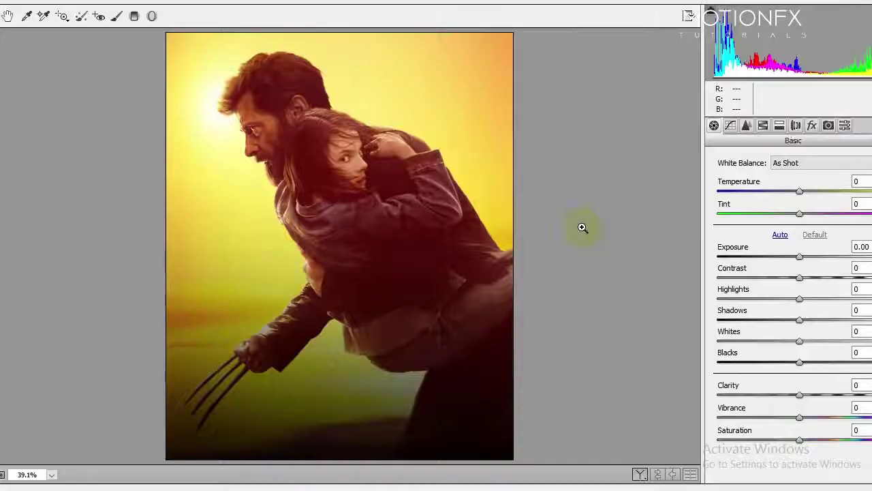
{"action": "mouse_move", "coordinate": [799, 191]}
{"action": "left_mouse_down"}
{"action": "mouse_move", "coordinate": [812, 191]}
{"action": "mouse_move", "coordinate": [827, 216]}
{"action": "mouse_move", "coordinate": [801, 217]}
{"action": "left_mouse_up"}
{"action": "mouse_move", "coordinate": [799, 256]}
{"action": "left_mouse_down"}
{"action": "mouse_move", "coordinate": [820, 253]}
{"action": "mouse_move", "coordinate": [798, 267]}
{"action": "left_mouse_up"}
{"action": "left_click_drag", "start_coordinate": [812, 191], "coordinate": [800, 194]}
{"action": "mouse_move", "coordinate": [798, 256]}
{"action": "left_mouse_down"}
{"action": "mouse_move", "coordinate": [801, 287]}
{"action": "mouse_move", "coordinate": [822, 281]}
{"action": "left_mouse_up"}
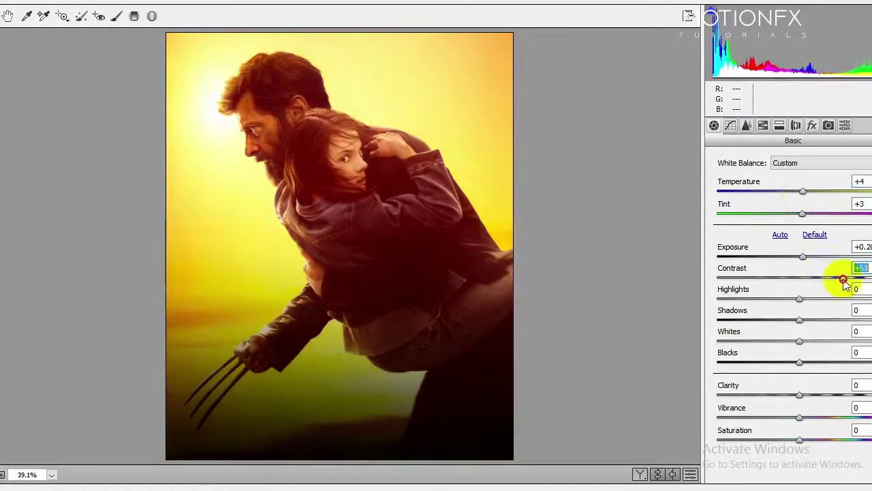
{"action": "left_click_drag", "start_coordinate": [804, 193], "coordinate": [868, 216]}
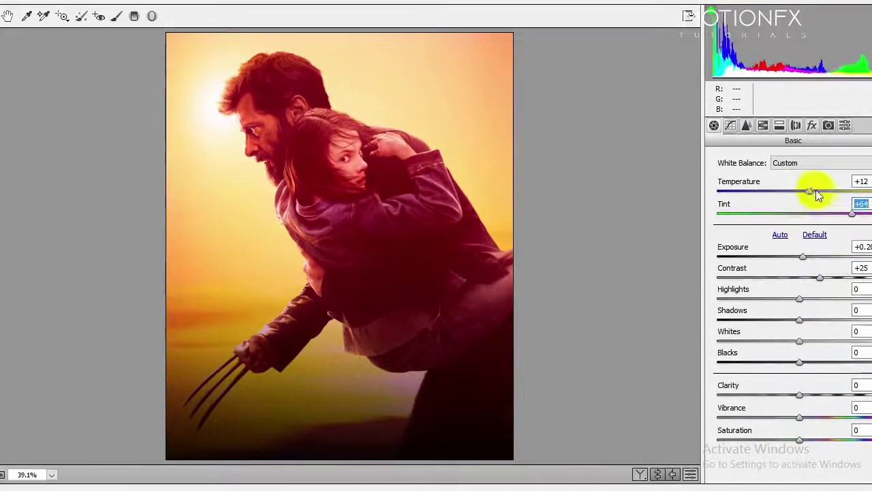
{"action": "left_click_drag", "start_coordinate": [818, 192], "coordinate": [813, 192]}
Set Exposure -0.60, Blacks -46, Clarity +13, Saturation -18 and apply the filter
{"action": "left_click_drag", "start_coordinate": [803, 257], "coordinate": [787, 261]}
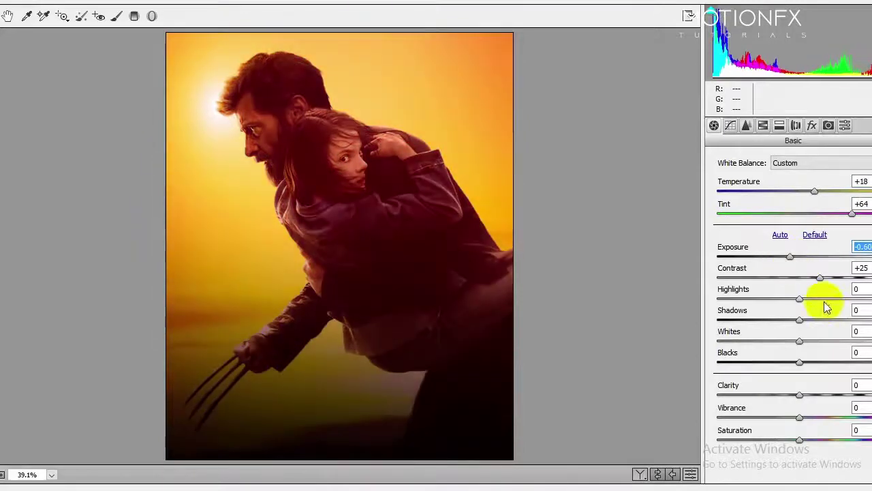
{"action": "left_click_drag", "start_coordinate": [802, 364], "coordinate": [762, 361]}
{"action": "left_click_drag", "start_coordinate": [799, 340], "coordinate": [797, 341]}
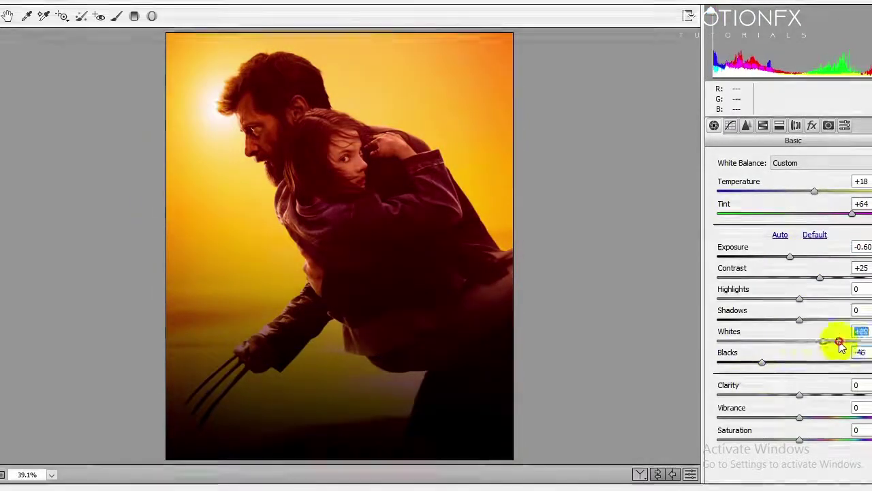
{"action": "left_click_drag", "start_coordinate": [799, 395], "coordinate": [810, 409]}
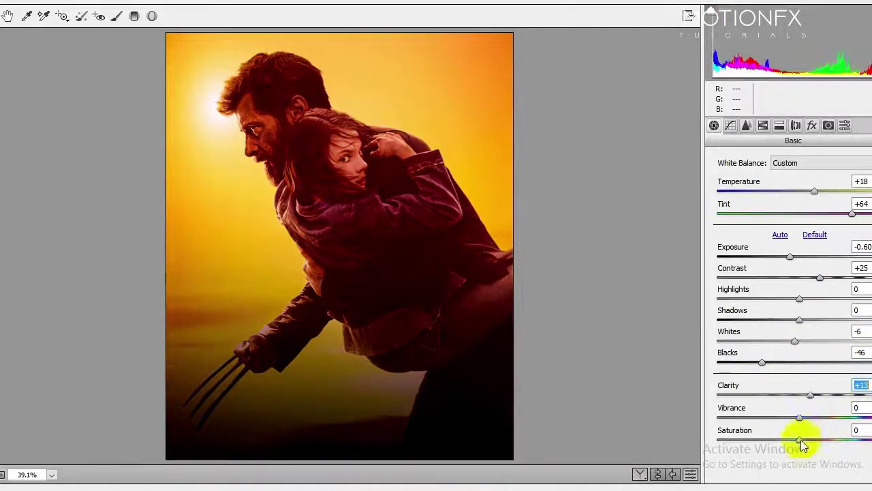
{"action": "left_click_drag", "start_coordinate": [800, 440], "coordinate": [789, 441]}
{"action": "key", "text": "Return"}
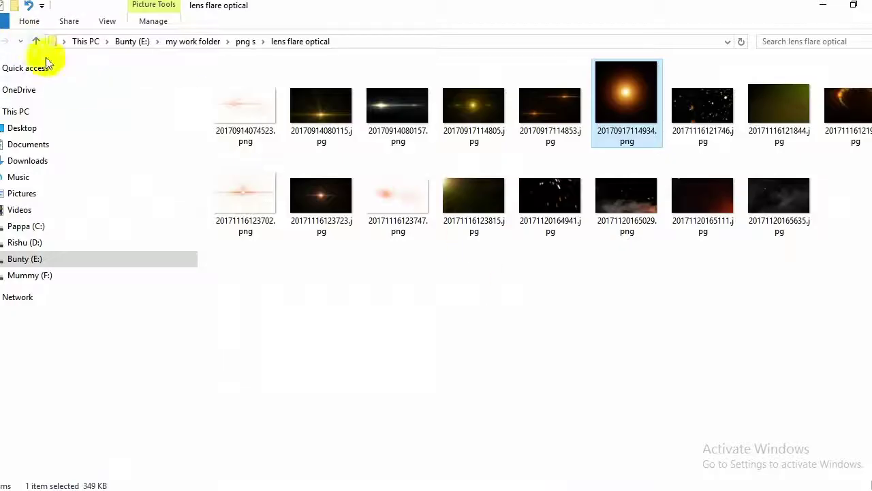
Place the Logan_1 title image into the poster
{"action": "left_click", "coordinate": [33, 38]}
{"action": "double_click", "coordinate": [321, 379]}
{"action": "mouse_move", "coordinate": [398, 102]}
{"action": "left_mouse_down"}
{"action": "mouse_move", "coordinate": [638, 477]}
{"action": "mouse_move", "coordinate": [321, 266]}
{"action": "left_mouse_up"}
{"action": "left_click", "coordinate": [441, 27]}
{"action": "left_click", "coordinate": [756, 354]}
{"action": "left_click", "coordinate": [775, 297]}
Make the title white, move it to the top, and layer the cutout over it
{"action": "left_click", "coordinate": [783, 480]}
{"action": "left_click", "coordinate": [806, 431]}
{"action": "left_click", "coordinate": [594, 109]}
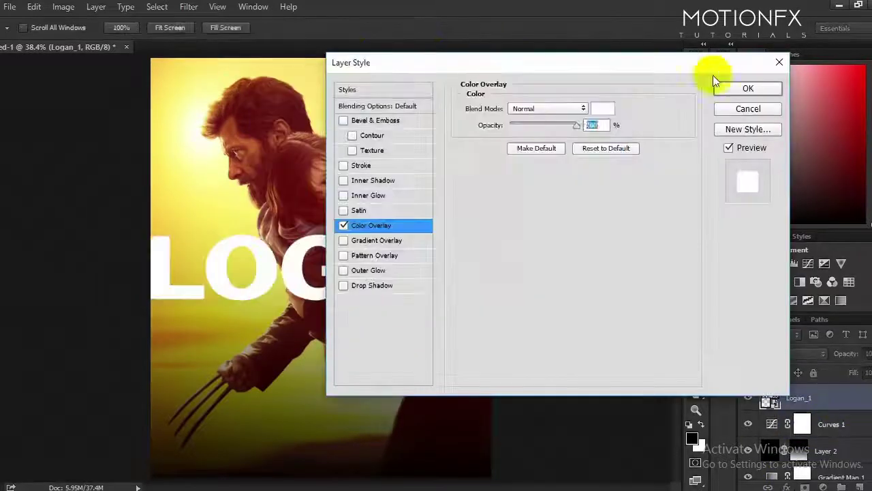
{"action": "left_click", "coordinate": [561, 103]}
{"action": "left_click", "coordinate": [745, 88]}
{"action": "left_click_drag", "start_coordinate": [389, 247], "coordinate": [393, 99]}
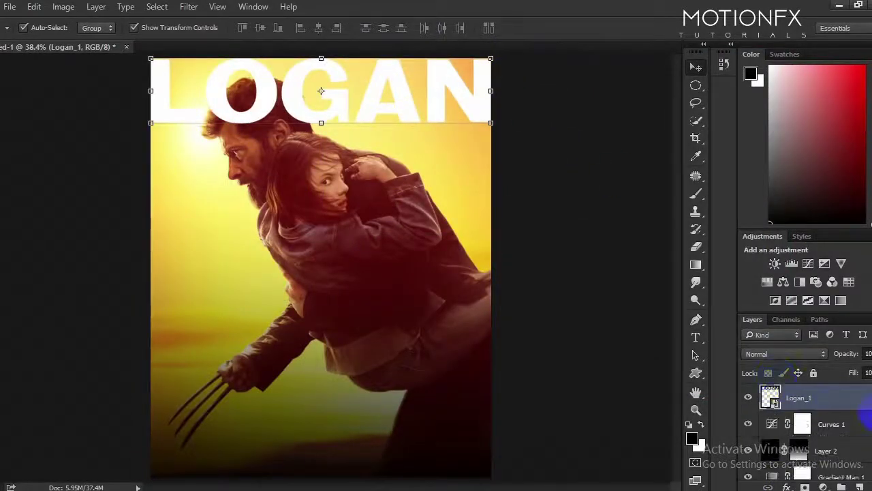
{"action": "left_click_drag", "start_coordinate": [851, 438], "coordinate": [857, 422]}
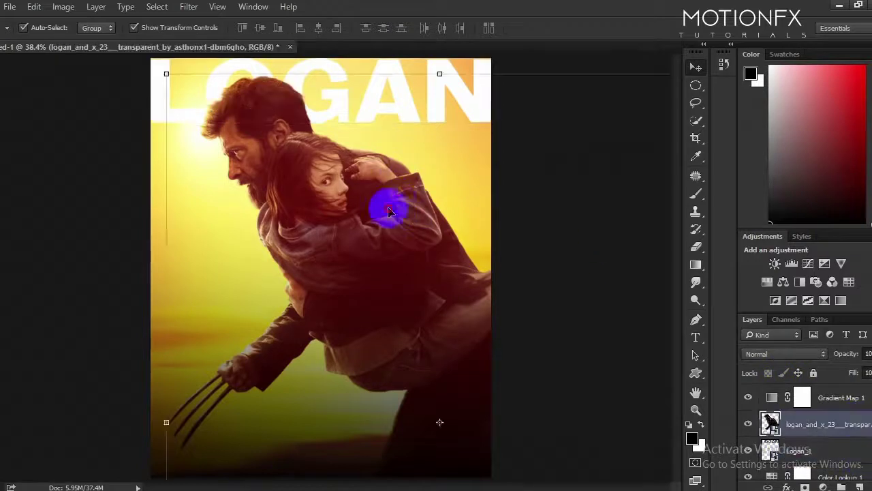
{"action": "left_click_drag", "start_coordinate": [388, 212], "coordinate": [384, 235]}
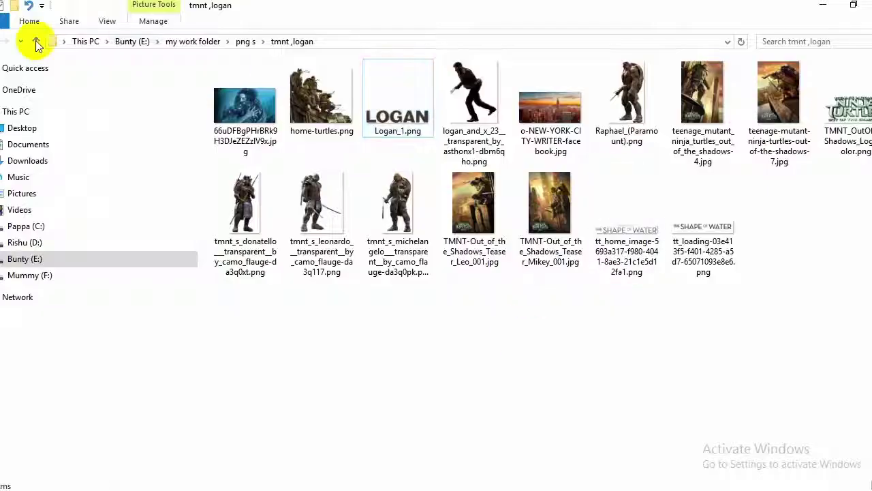
Place the postercredits_4lines_serif billing block along the poster bottom
{"action": "left_click", "coordinate": [34, 39]}
{"action": "double_click", "coordinate": [824, 227]}
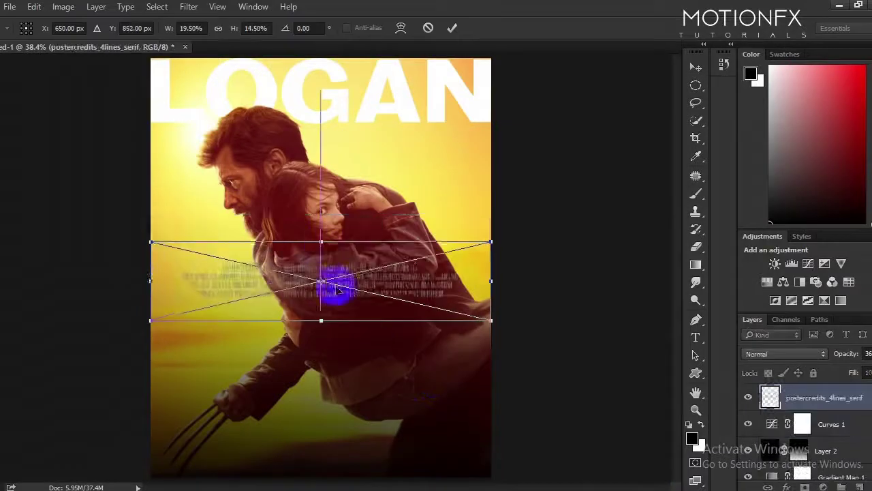
{"action": "left_click_drag", "start_coordinate": [335, 286], "coordinate": [331, 442]}
{"action": "key", "text": "Return"}
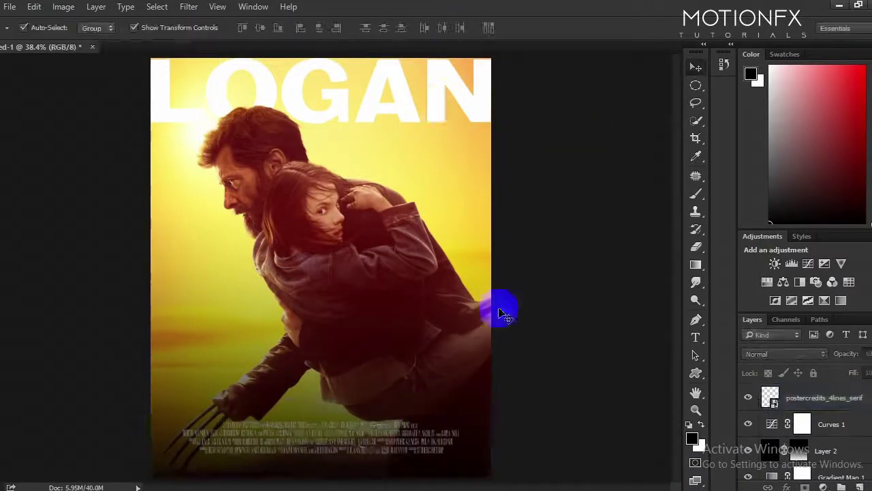
Set the Type tool to a red text colour in Calibri Bold
{"action": "left_click", "coordinate": [696, 337]}
{"action": "left_click", "coordinate": [384, 28]}
{"action": "left_click_drag", "start_coordinate": [451, 109], "coordinate": [463, 158]}
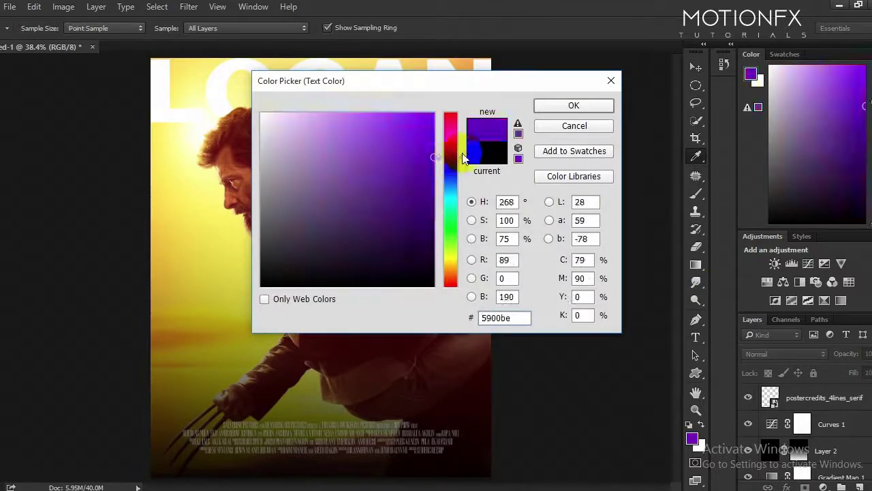
{"action": "key", "text": "Return"}
{"action": "left_click", "coordinate": [139, 28]}
{"action": "left_click", "coordinate": [164, 119]}
Type MARCH 3, enlarge it, and move it below the billing credits
{"action": "left_click", "coordinate": [272, 325]}
{"action": "type", "text": "MARCH 3"}
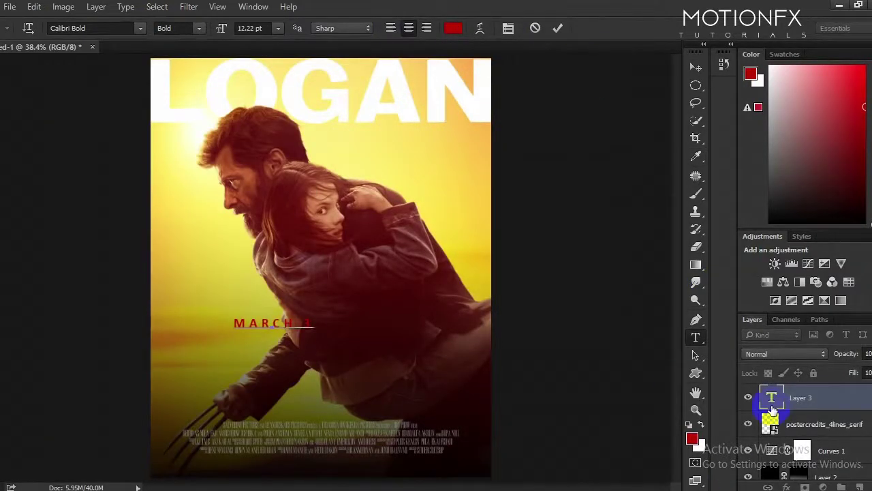
{"action": "double_click", "coordinate": [772, 401]}
{"action": "key", "text": "ctrl+t"}
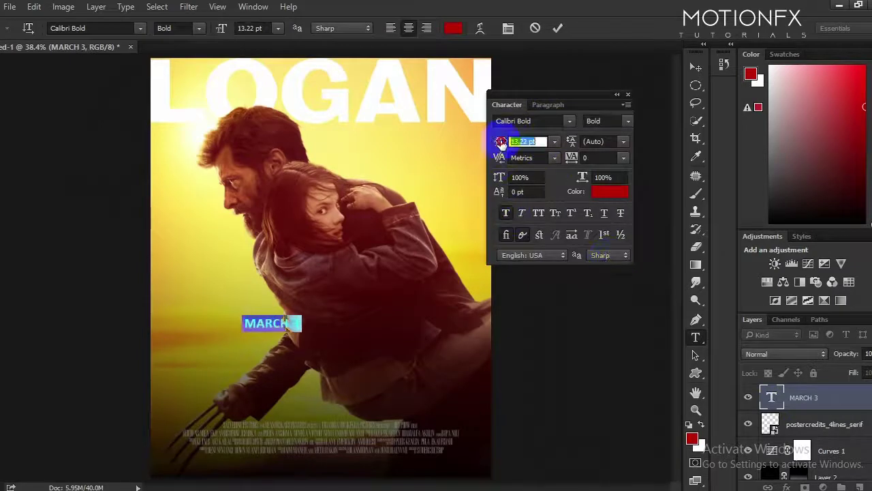
{"action": "left_click", "coordinate": [553, 30]}
{"action": "key", "text": "v"}
{"action": "left_click_drag", "start_coordinate": [306, 315], "coordinate": [333, 467]}
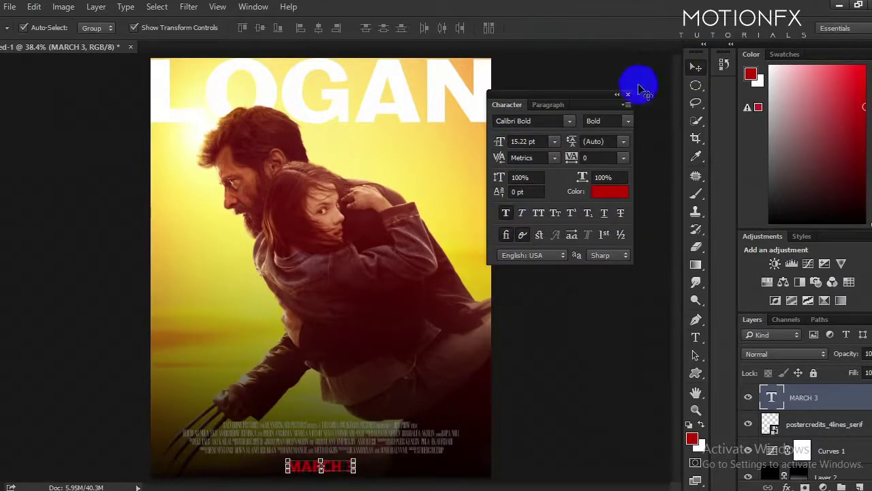
{"action": "left_click", "coordinate": [586, 308]}
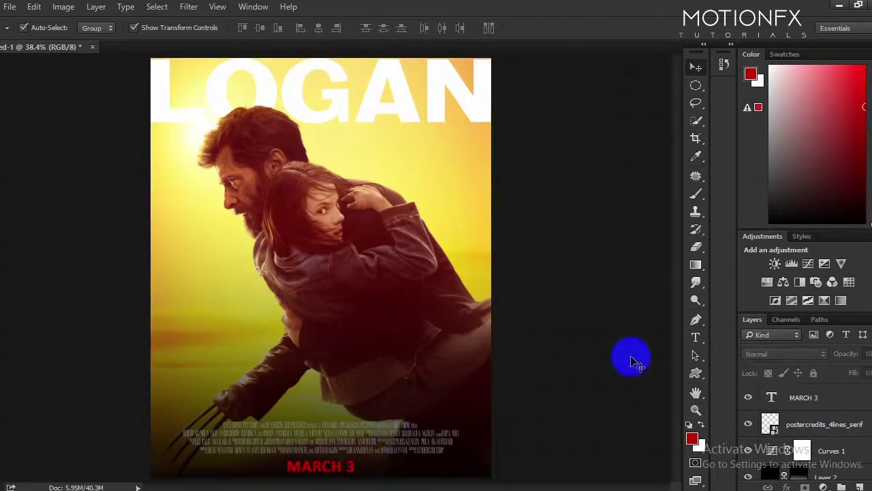
{"action": "left_click", "coordinate": [850, 411]}
{"action": "left_click", "coordinate": [784, 353]}
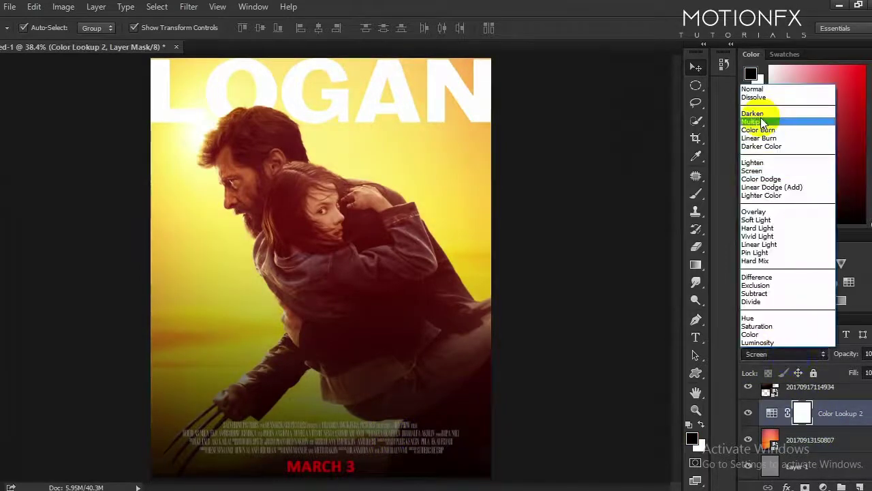
Try Linear Burn on Color Lookup 2, then set it back to Screen
{"action": "left_click", "coordinate": [760, 138]}
{"action": "left_click", "coordinate": [783, 353]}
{"action": "left_click", "coordinate": [753, 171]}
{"action": "left_click", "coordinate": [659, 208]}
{"action": "scroll", "coordinate": [841, 433], "scroll_direction": "up", "scroll_amount": 2}
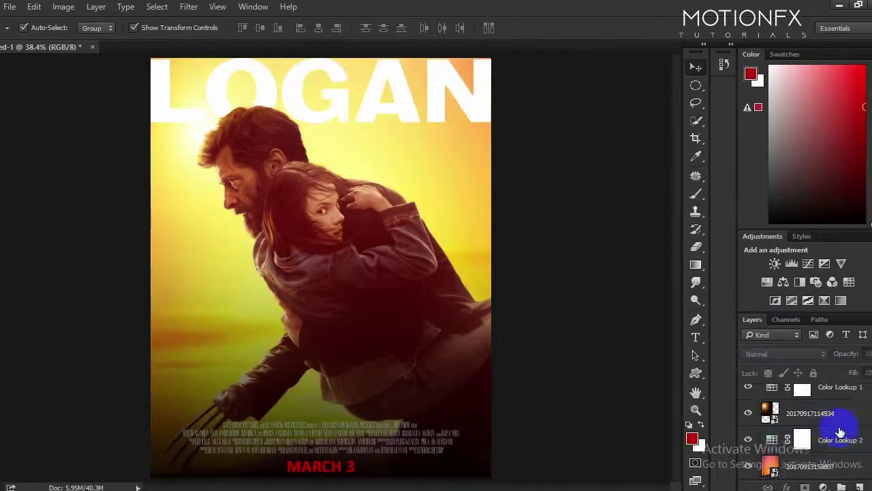
{"action": "scroll", "coordinate": [840, 433], "scroll_direction": "up", "scroll_amount": 1}
Change Color Lookup 1's blend mode, trying Hard Light before a brighter mode
{"action": "left_click", "coordinate": [840, 413]}
{"action": "left_click", "coordinate": [783, 354]}
{"action": "left_click", "coordinate": [779, 175]}
{"action": "left_click", "coordinate": [783, 353]}
{"action": "left_click", "coordinate": [767, 229]}
{"action": "left_click", "coordinate": [760, 354]}
{"action": "left_click", "coordinate": [783, 170]}
{"action": "left_click", "coordinate": [642, 195]}
{"action": "scroll", "coordinate": [840, 405], "scroll_direction": "up", "scroll_amount": 3}
Stamp visible layers into Layer 3 and add Color Lookup 3 with a Fuji film LUT
{"action": "left_click", "coordinate": [845, 401]}
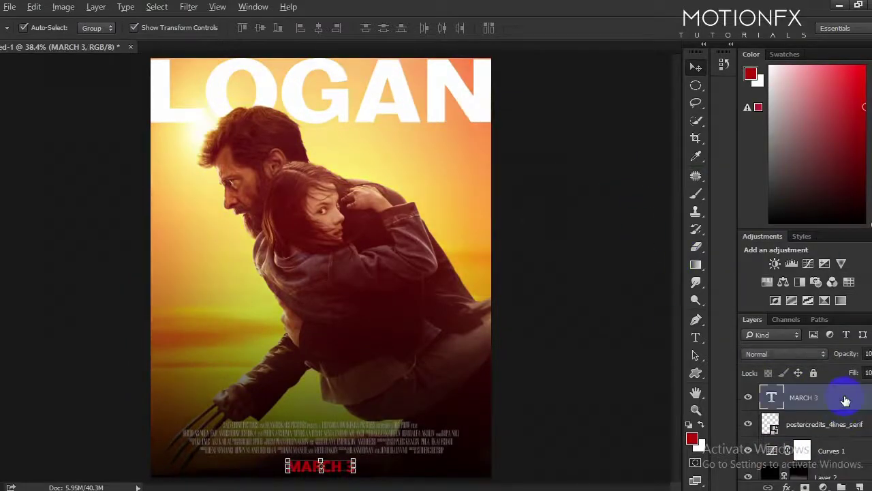
{"action": "key", "text": "ctrl+shift+alt+e"}
{"action": "left_click", "coordinate": [848, 281]}
{"action": "left_click", "coordinate": [136, 201]}
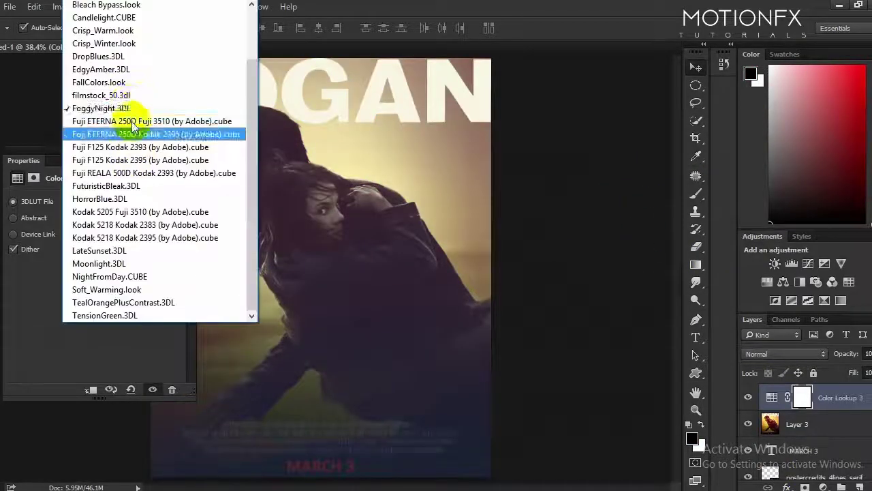
{"action": "left_click", "coordinate": [135, 147]}
{"action": "left_click", "coordinate": [486, 266]}
Set Color Lookup 3's blend mode to Soft Light after trying Overlay
{"action": "left_click", "coordinate": [802, 397]}
{"action": "left_click", "coordinate": [784, 354]}
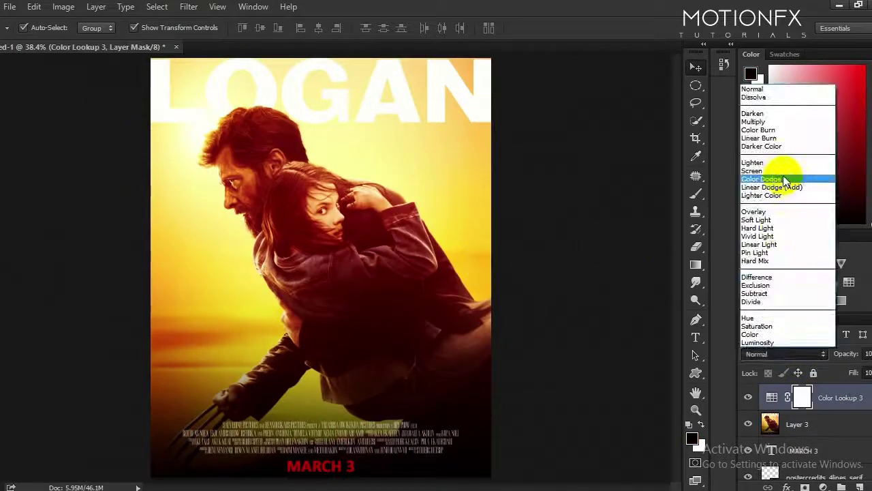
{"action": "left_click", "coordinate": [787, 210]}
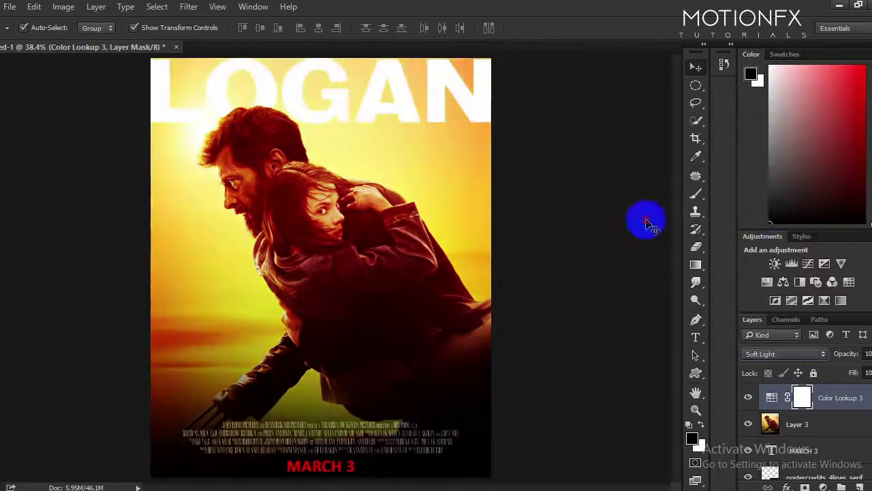
{"action": "left_click", "coordinate": [654, 339]}
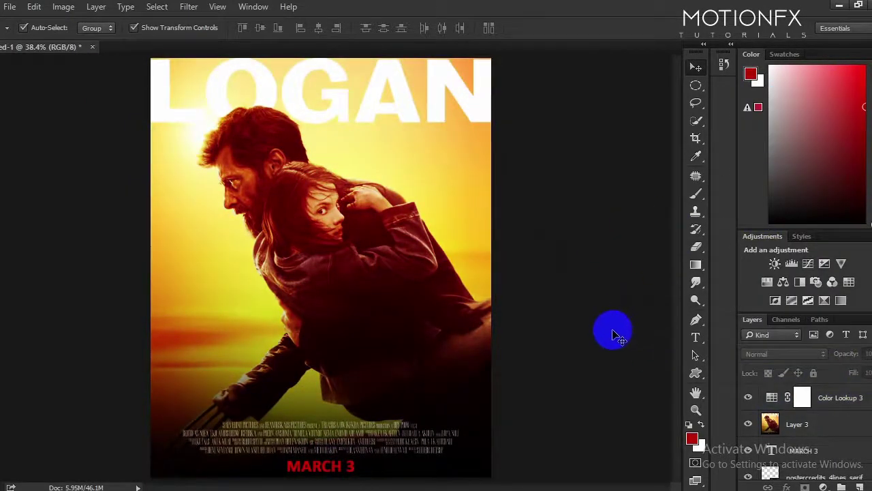
{"action": "left_click", "coordinate": [818, 397]}
{"action": "left_click", "coordinate": [784, 353]}
{"action": "left_click", "coordinate": [763, 205]}
{"action": "left_click", "coordinate": [593, 314]}
{"action": "left_click", "coordinate": [811, 426]}
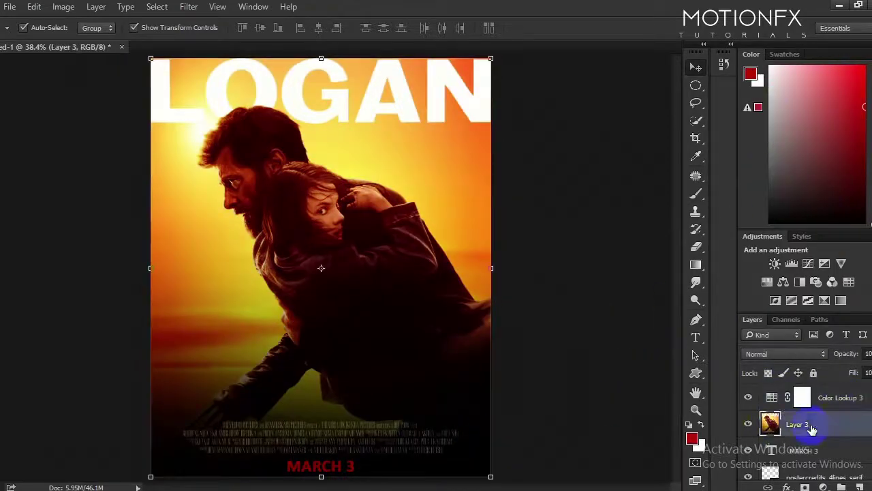
{"action": "left_click", "coordinate": [608, 379]}
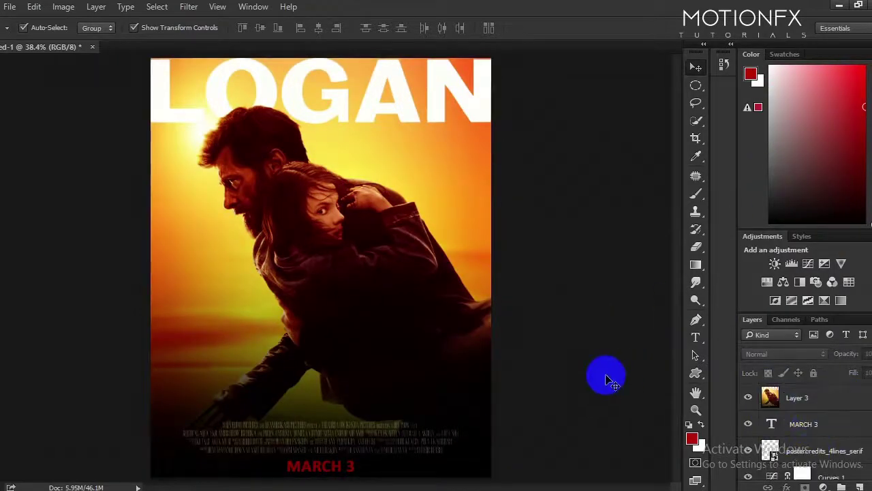
Stamp visible layers into a new Layer 4 and apply the Camera Raw Filter
{"action": "left_click", "coordinate": [693, 410]}
{"action": "scroll", "coordinate": [857, 419], "scroll_direction": "up", "scroll_amount": 1}
{"action": "left_click", "coordinate": [851, 396]}
{"action": "key", "text": "ctrl+shift+alt+e"}
{"action": "left_click", "coordinate": [188, 6]}
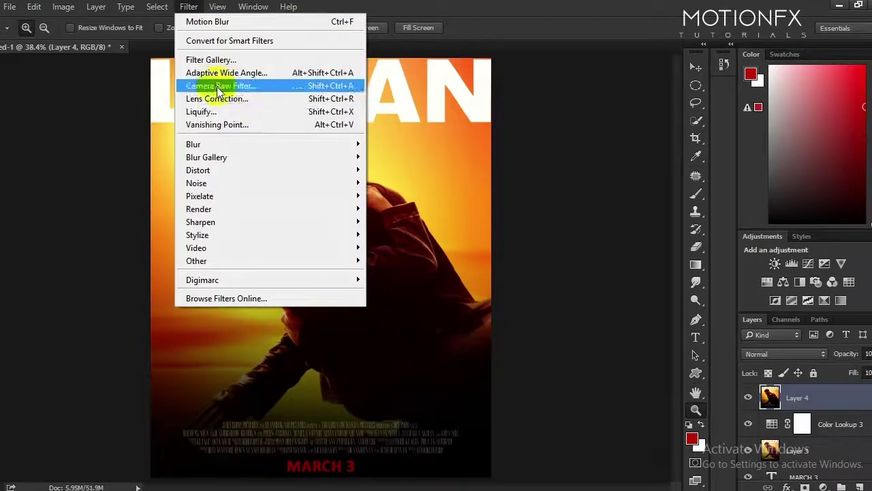
{"action": "left_click", "coordinate": [219, 85]}
Set Temperature +20 and Exposure +0.40, add sharpening, and warm the split-toning highlights
{"action": "left_click_drag", "start_coordinate": [800, 191], "coordinate": [816, 194]}
{"action": "mouse_move", "coordinate": [799, 257]}
{"action": "left_mouse_down"}
{"action": "mouse_move", "coordinate": [808, 259]}
{"action": "mouse_move", "coordinate": [779, 278]}
{"action": "mouse_move", "coordinate": [788, 300]}
{"action": "left_mouse_up"}
{"action": "left_click_drag", "start_coordinate": [725, 179], "coordinate": [825, 187]}
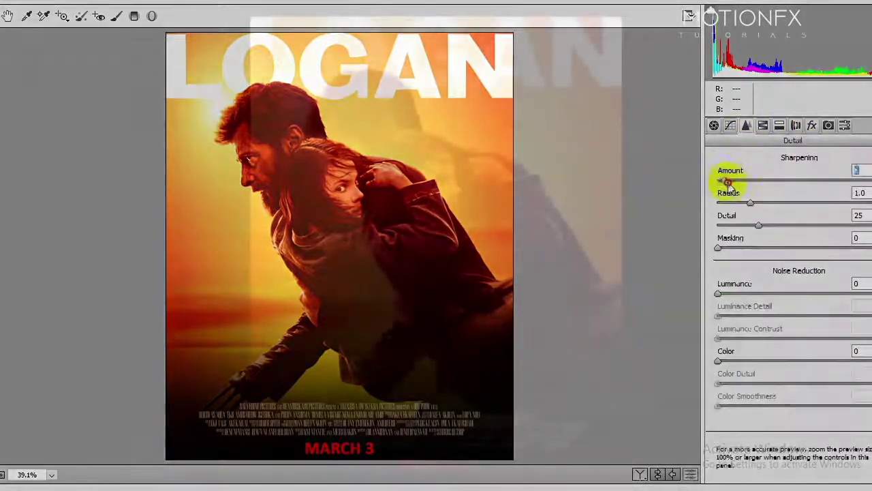
{"action": "left_click", "coordinate": [763, 124]}
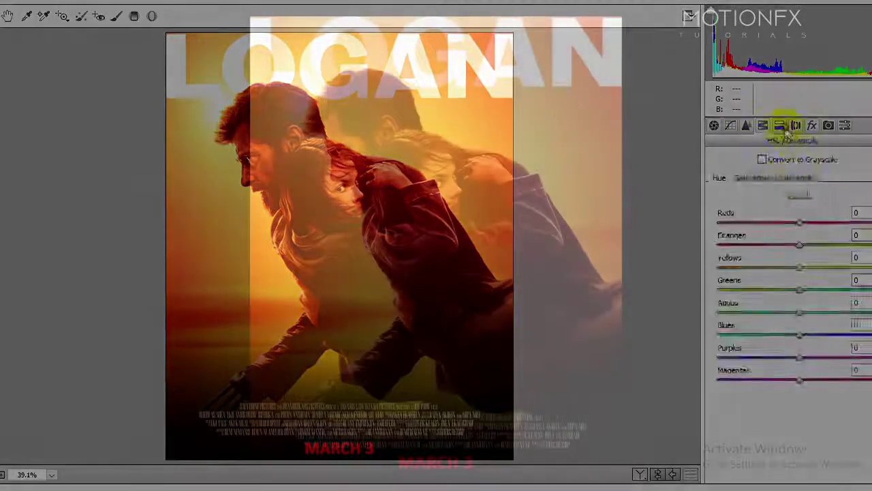
{"action": "mouse_move", "coordinate": [720, 179]}
{"action": "left_mouse_down"}
{"action": "mouse_move", "coordinate": [730, 179]}
{"action": "mouse_move", "coordinate": [736, 202]}
{"action": "left_mouse_up"}
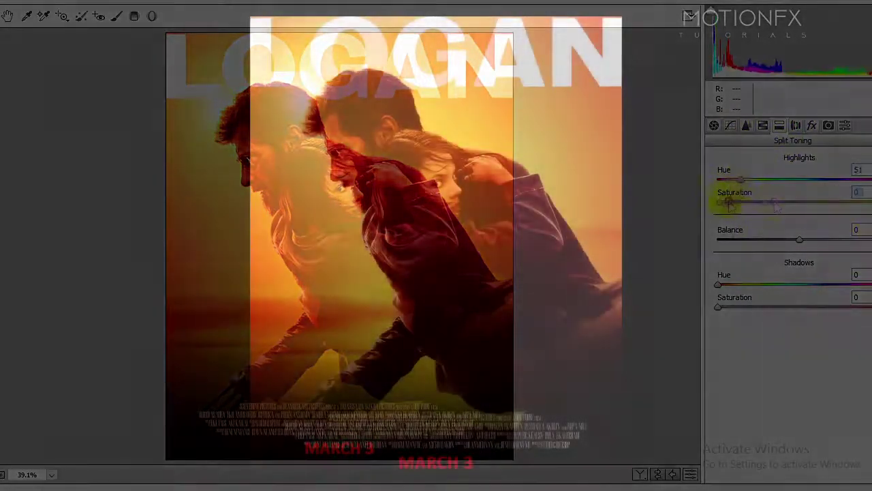